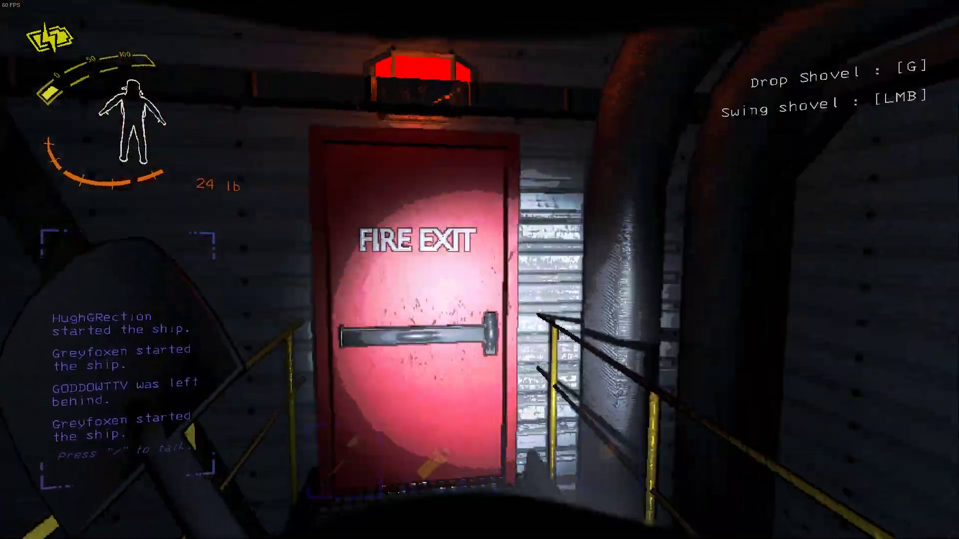
key("e")
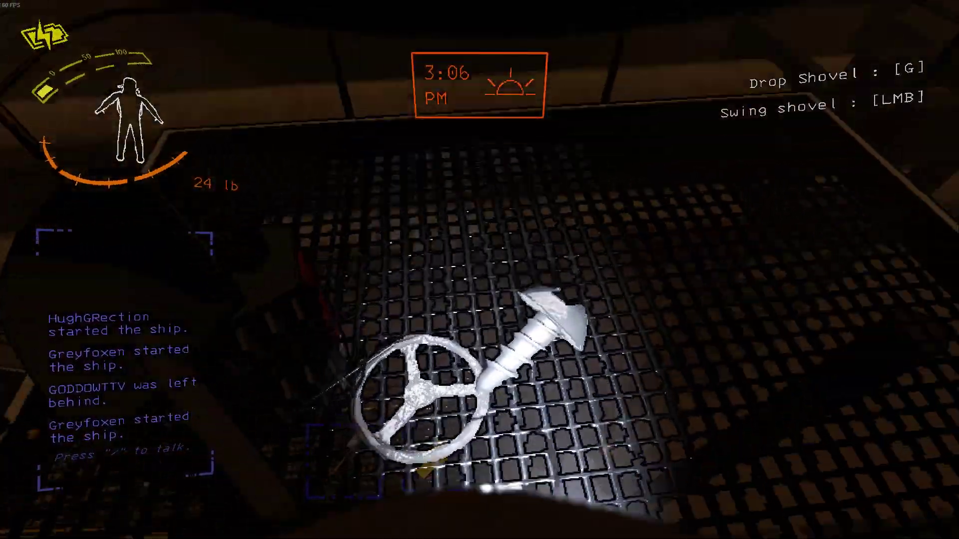